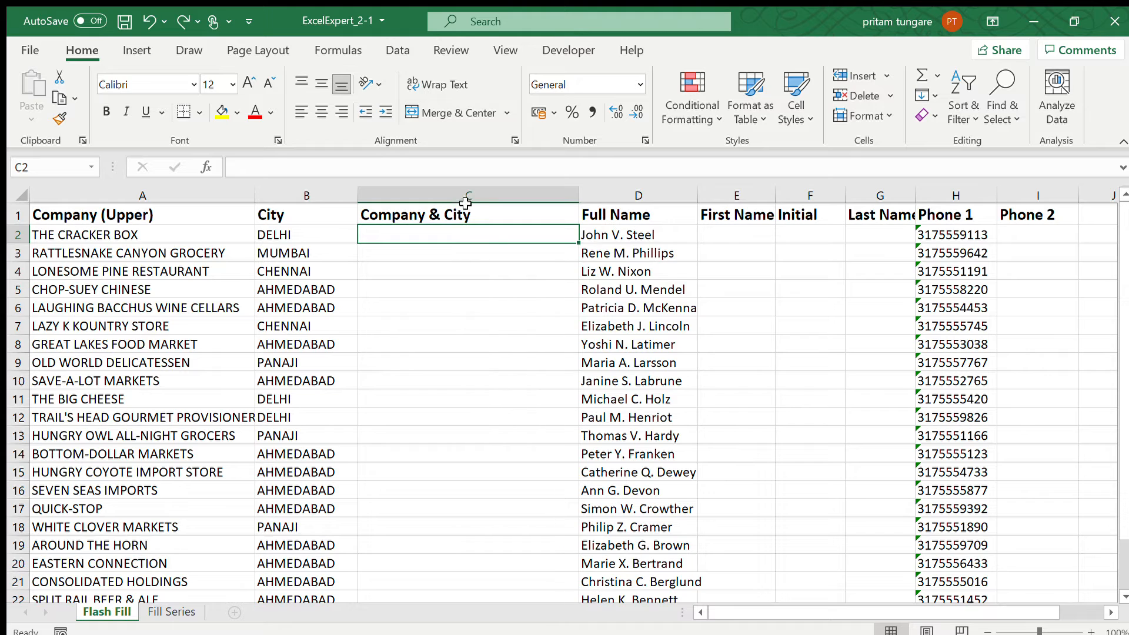
drag(485, 253, 483, 483)
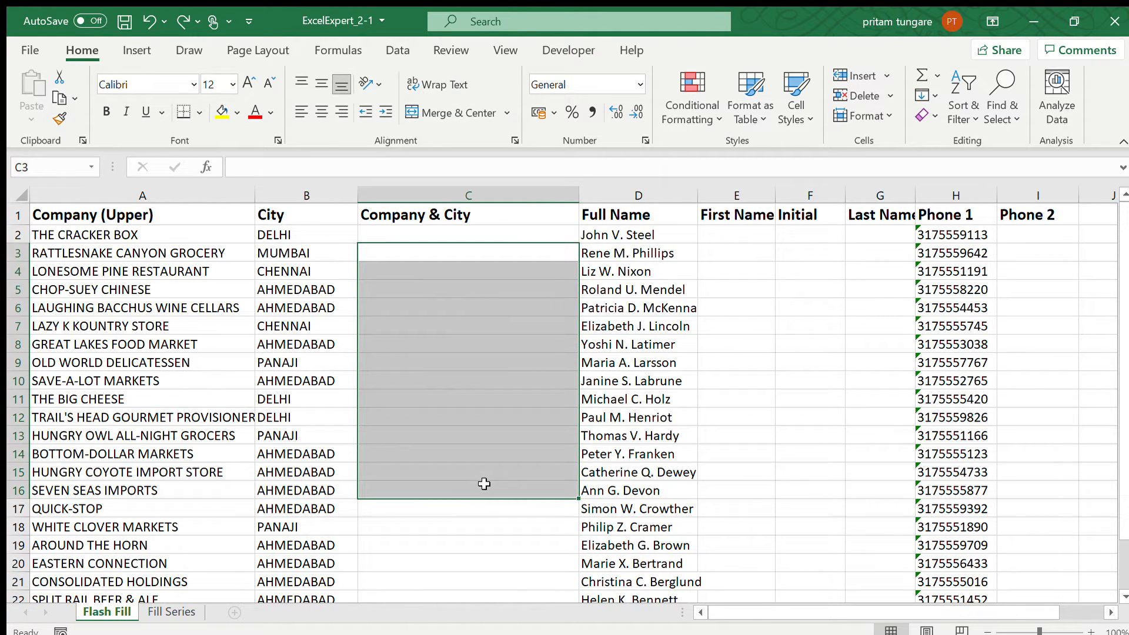
click(387, 235)
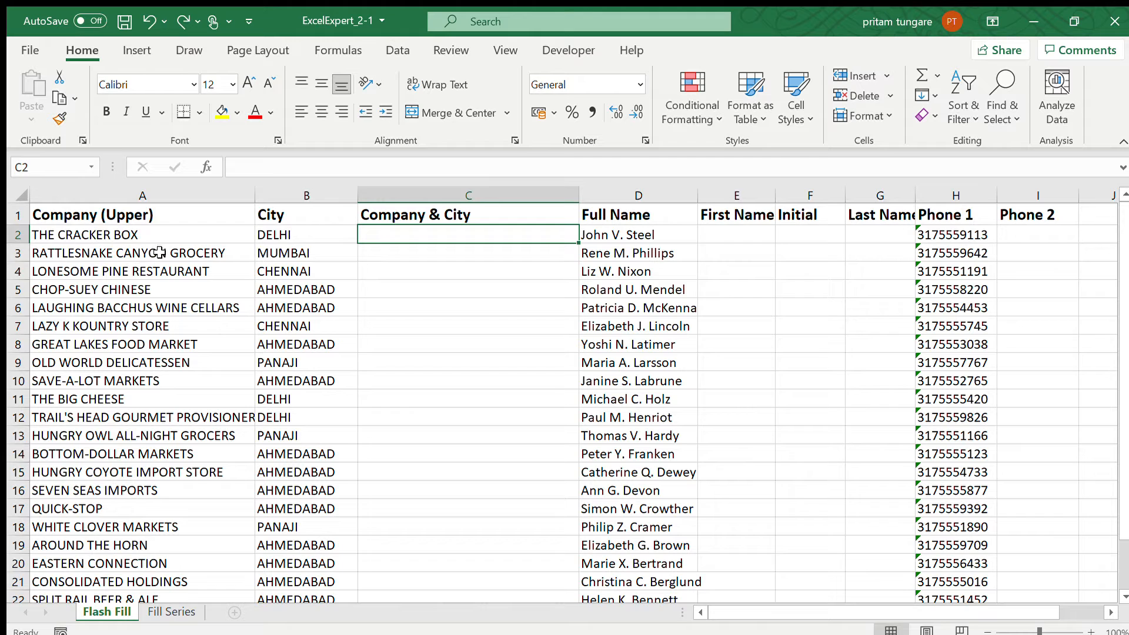
click(126, 209)
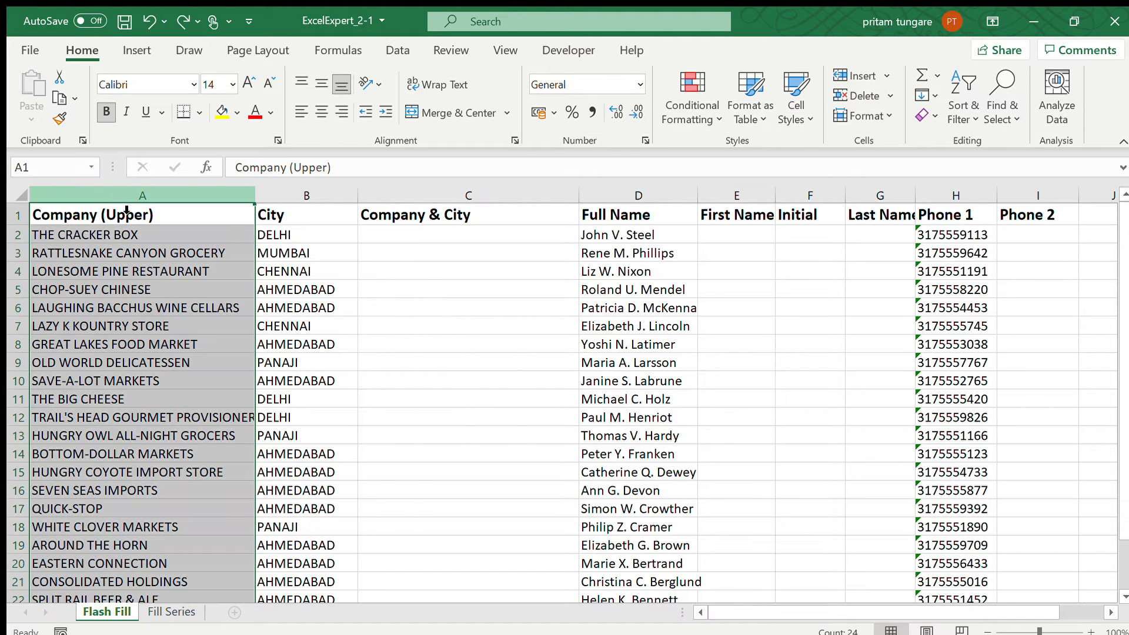
click(309, 202)
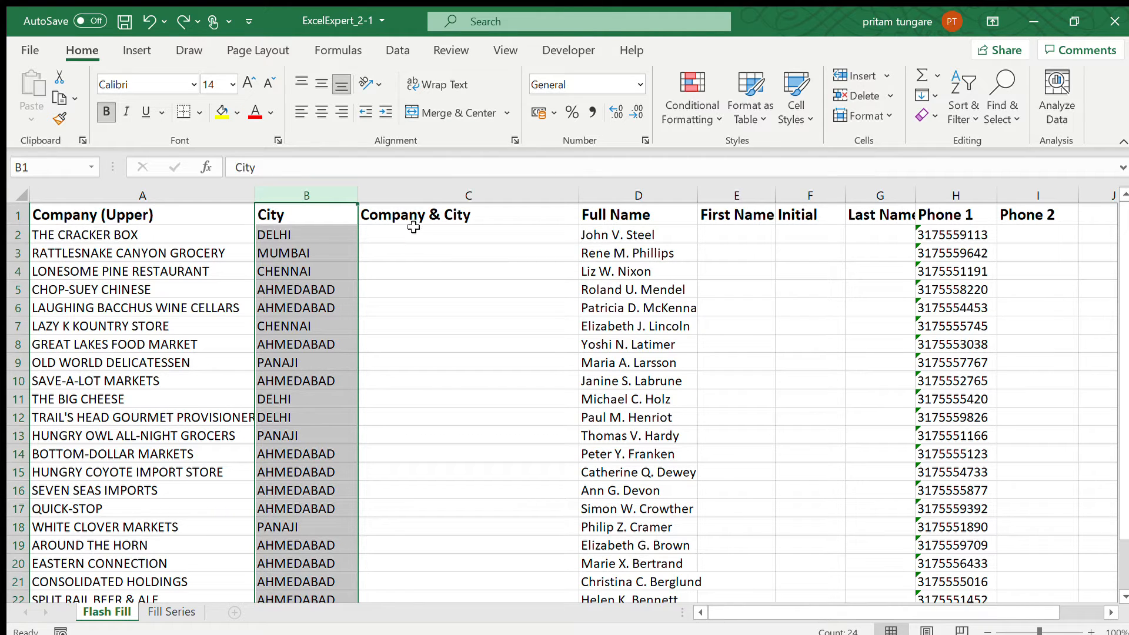
click(449, 192)
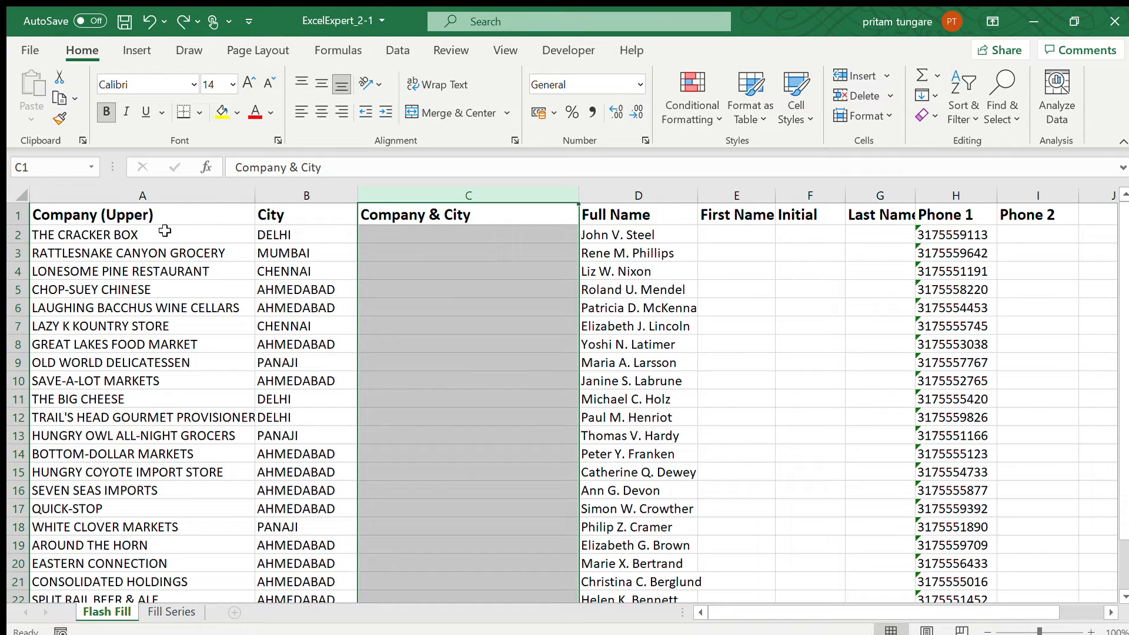
- Enter "THE CRACKER BOX, DELHI" in C2 as the first Company & City entry
click(365, 236)
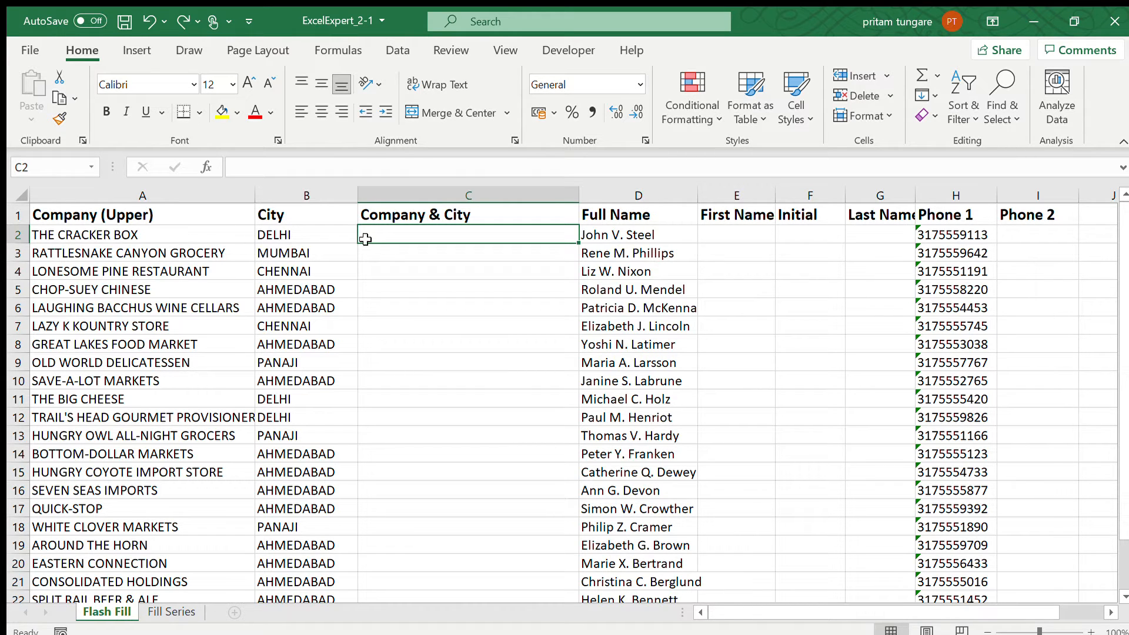
text(THE)
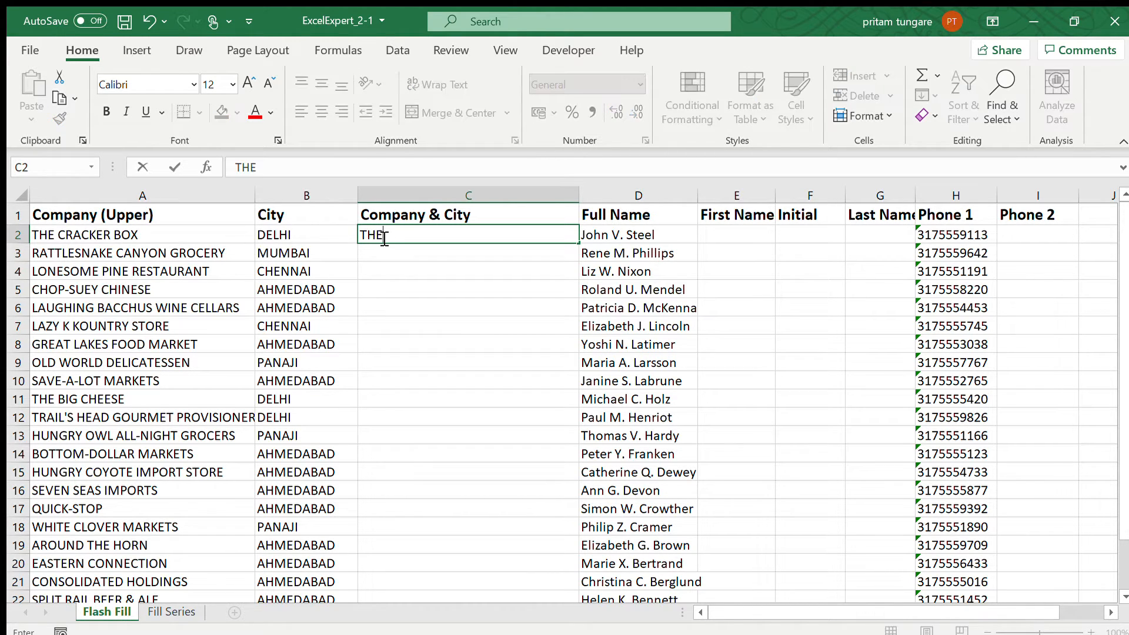
text( CRACKER BOX)
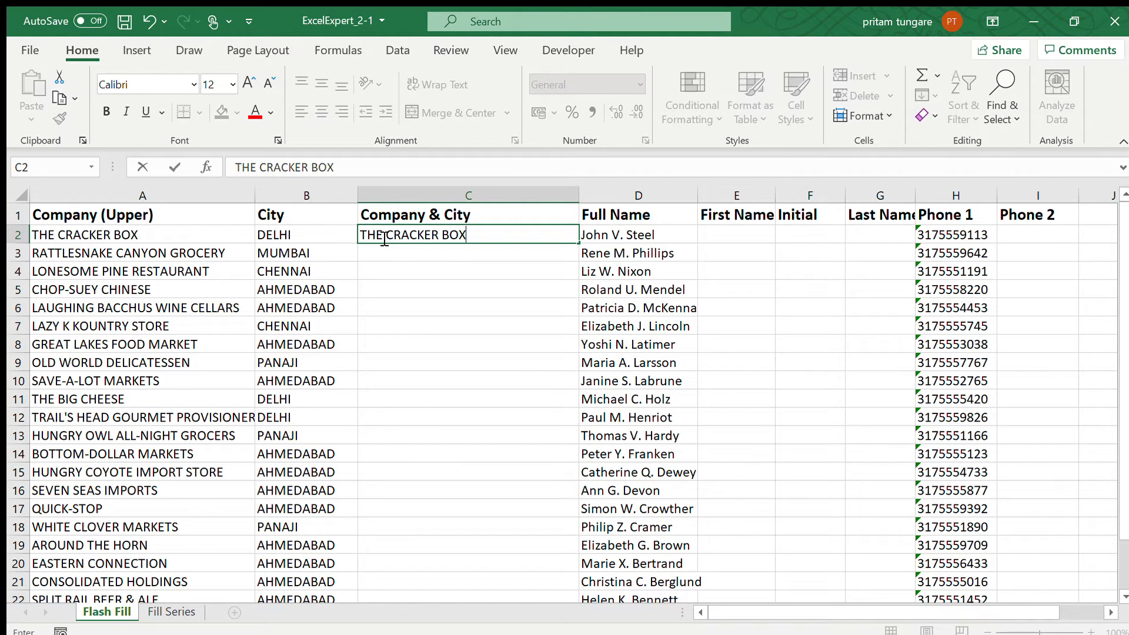
text(, DELHI)
key(Return)
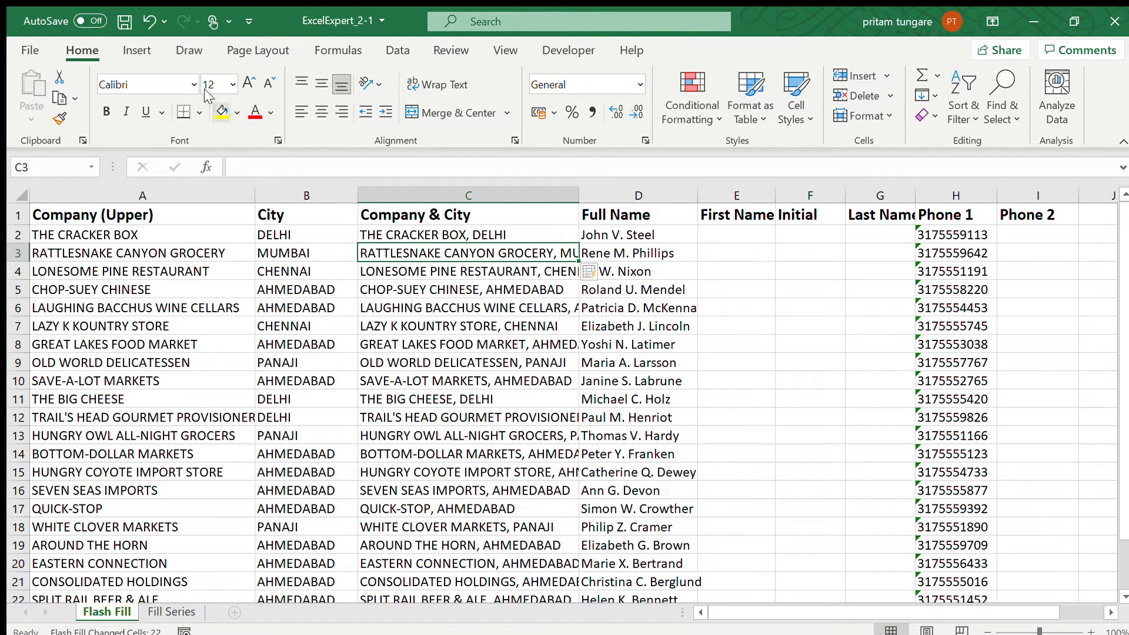
- Undo the last Flash Fill and run Flash Fill again from C3 to complete the Company & City column
click(148, 23)
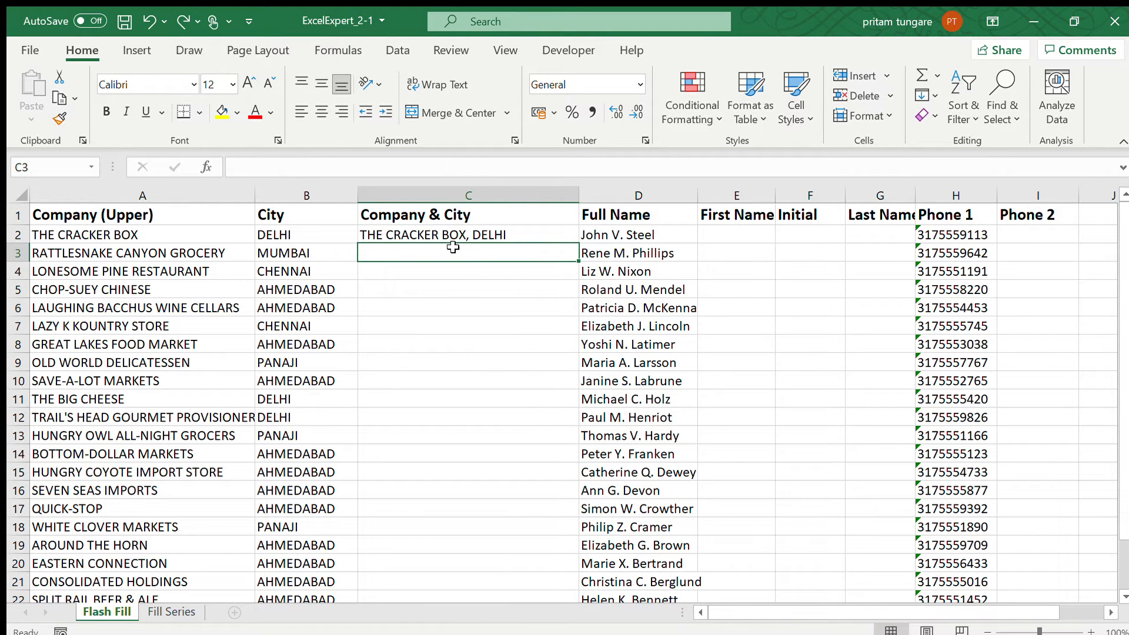
click(430, 236)
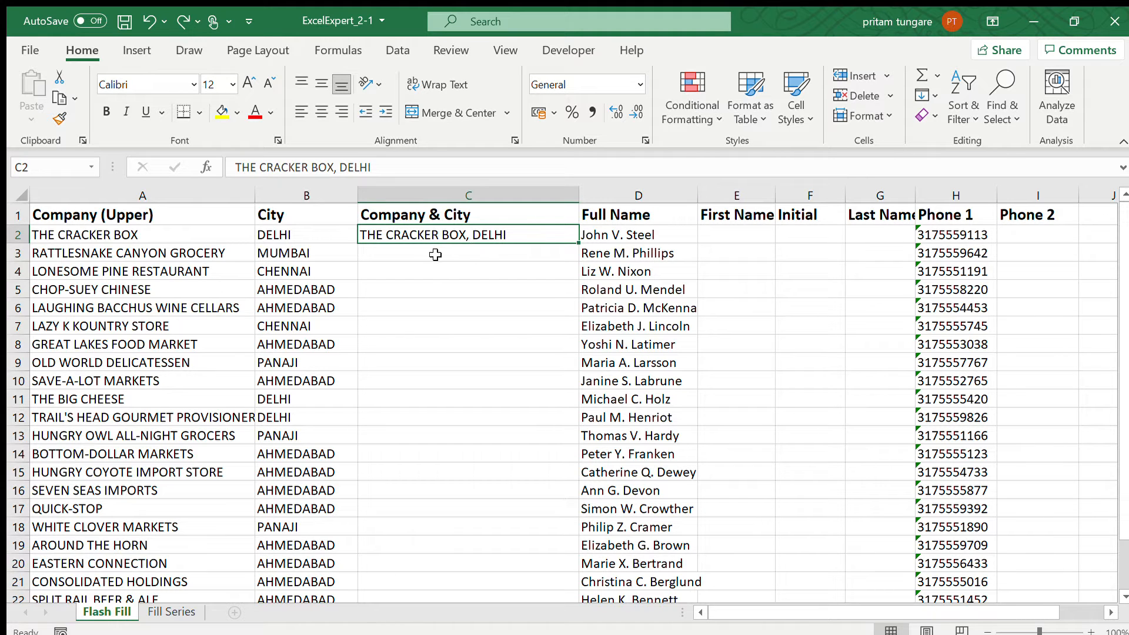
click(435, 254)
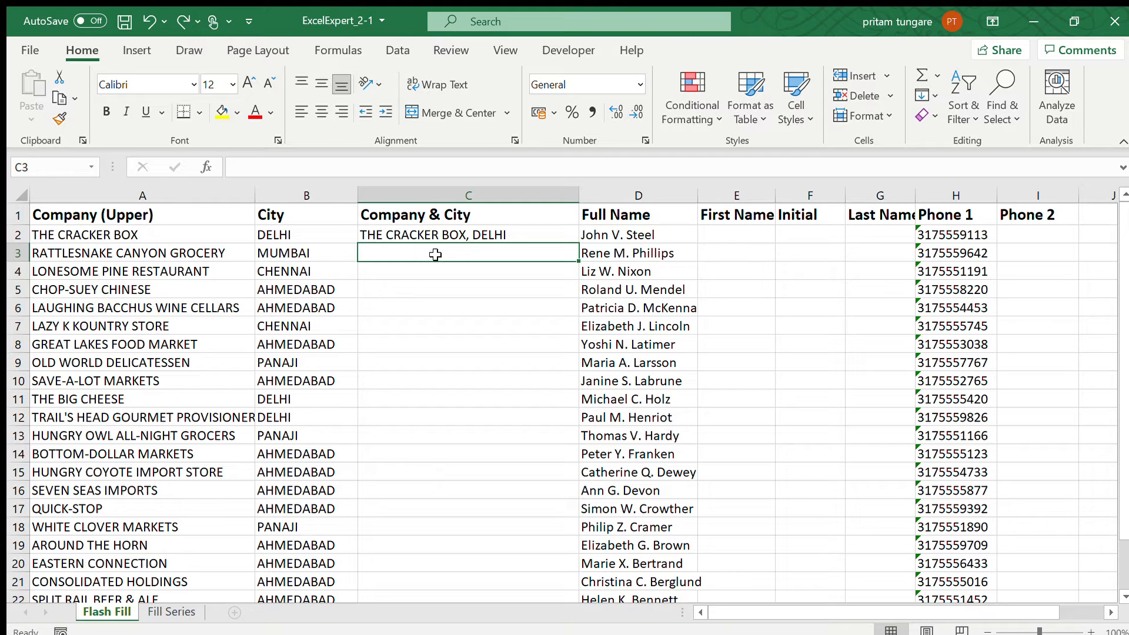
key(ctrl+e)
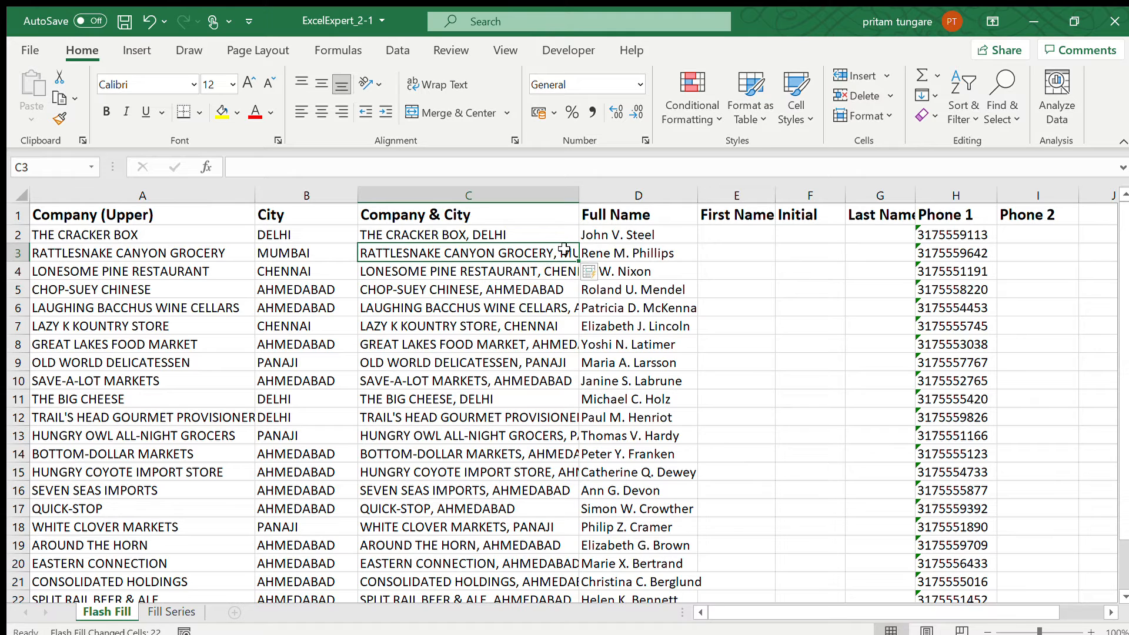
- Enter the first contact's first name in capitals in E2 and Flash Fill the rest of the First Name column
click(733, 235)
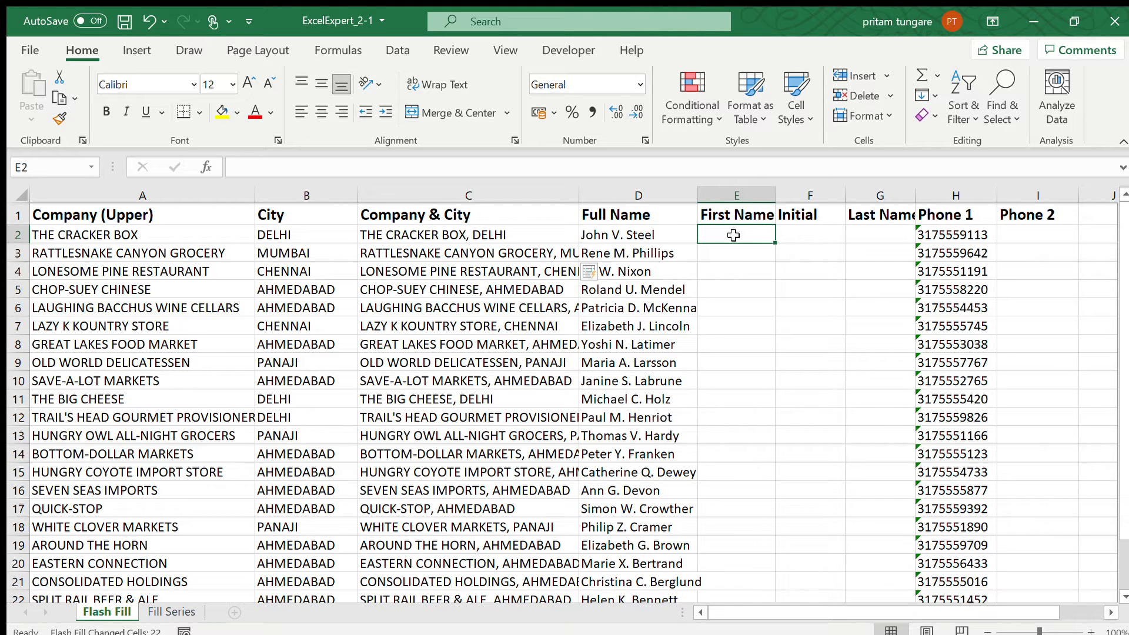
text(JOHN)
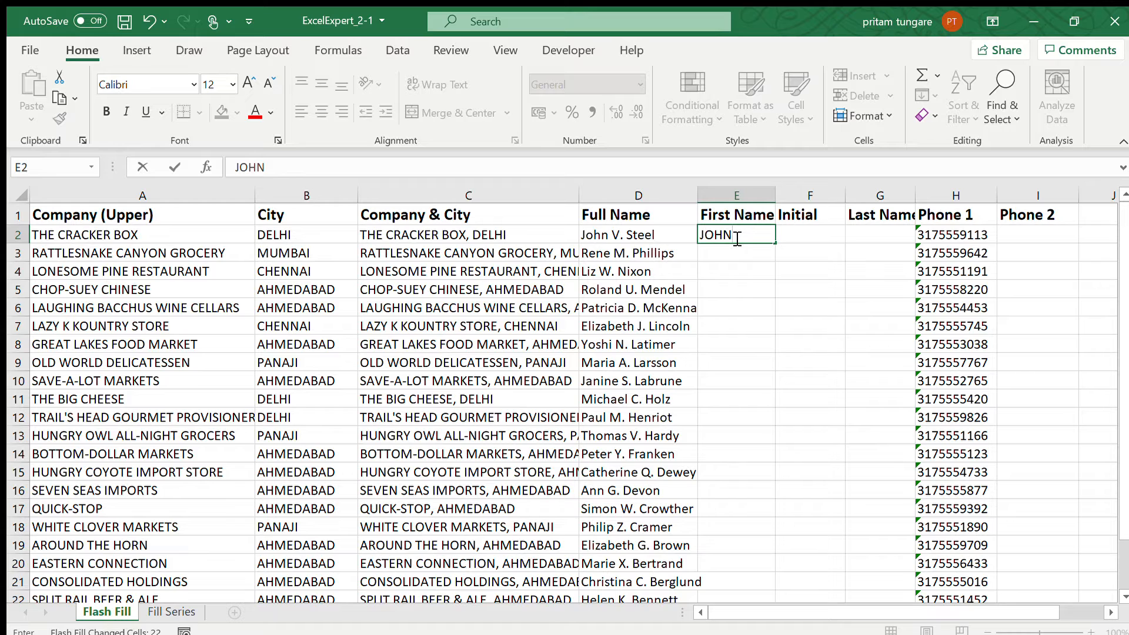
key(Return)
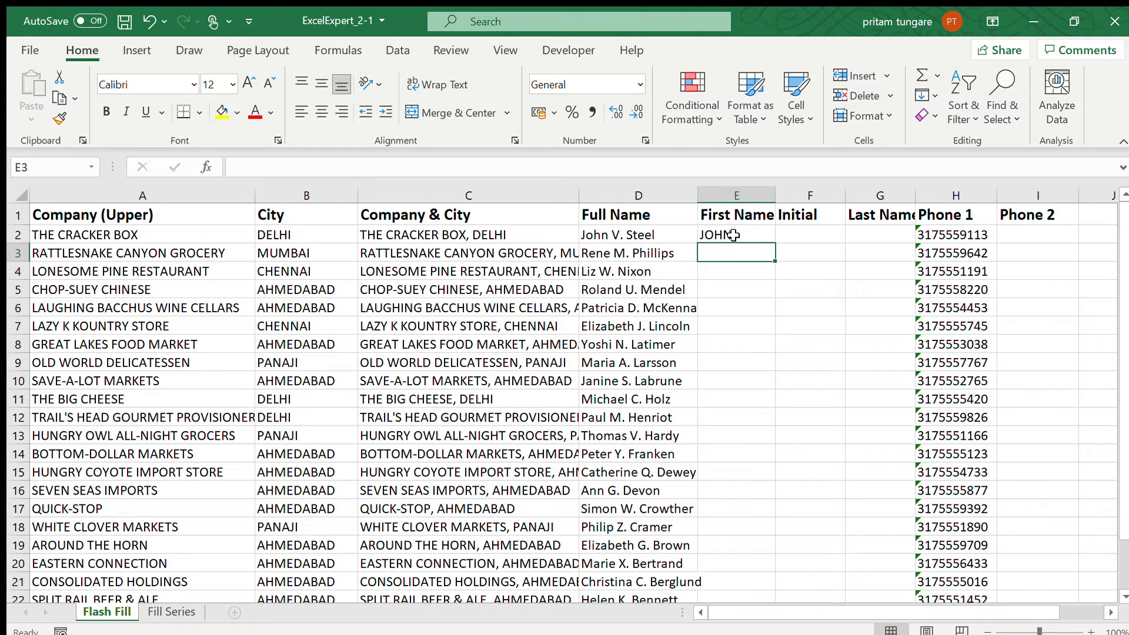
key(ctrl+e)
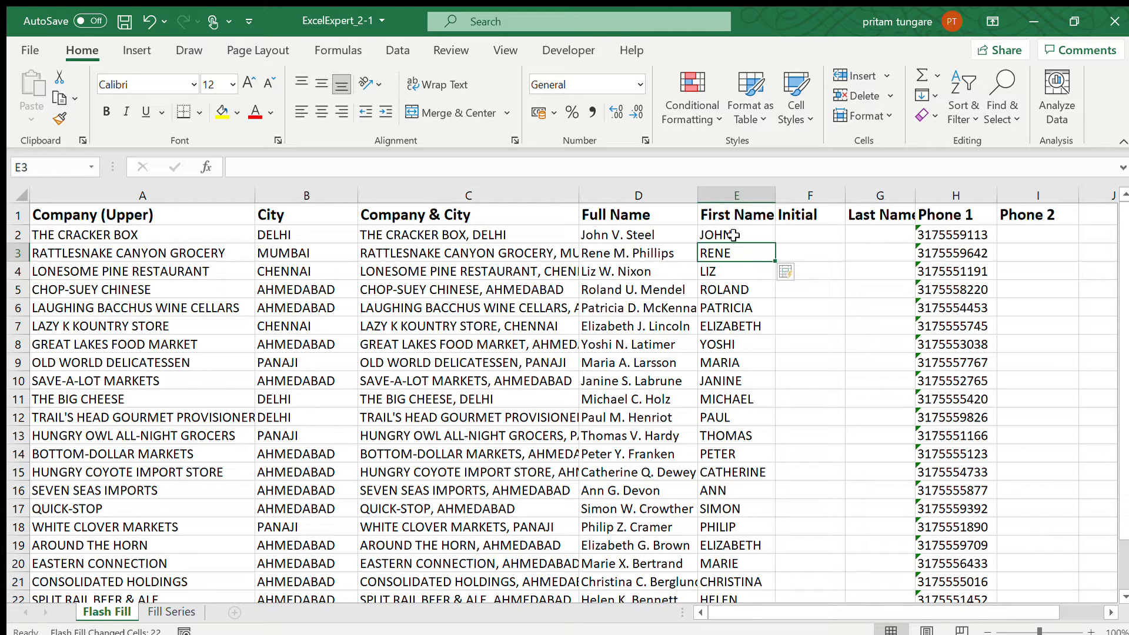
- Enter the first contact's middle initial with its period in F2 and Flash Fill the rest of the Initial column
click(800, 236)
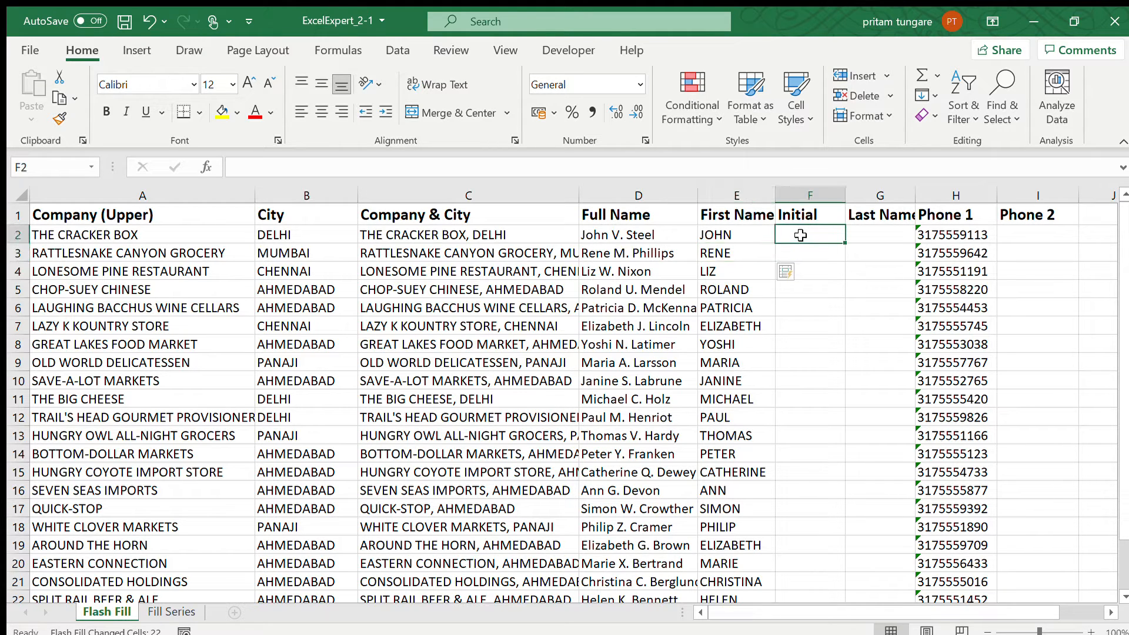
text(V.)
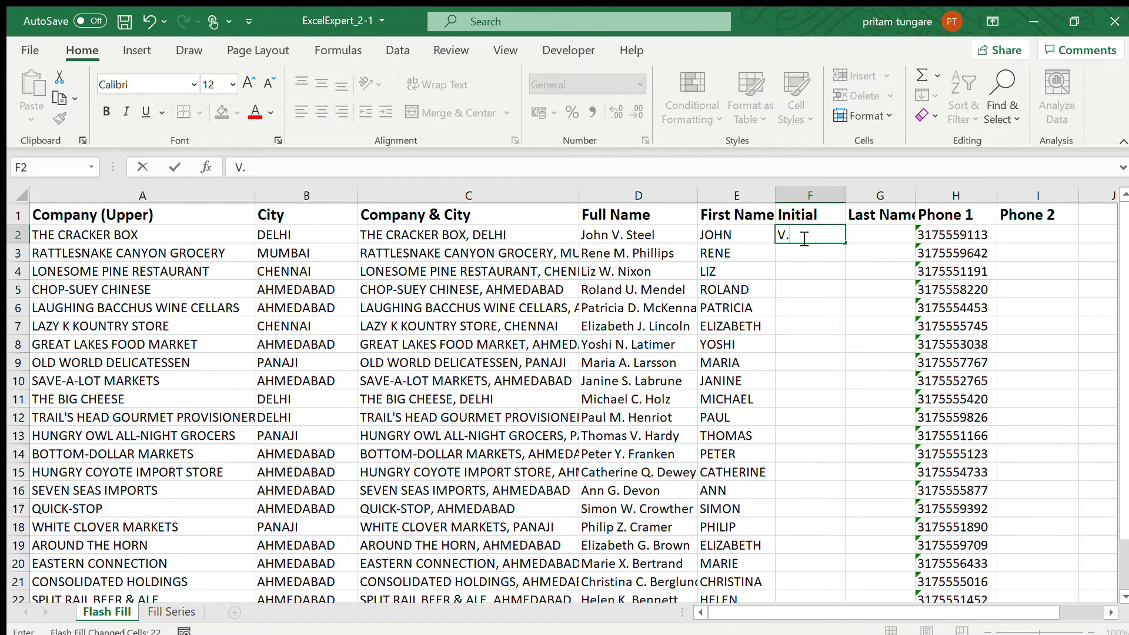
key(Return)
key(ctrl+e)
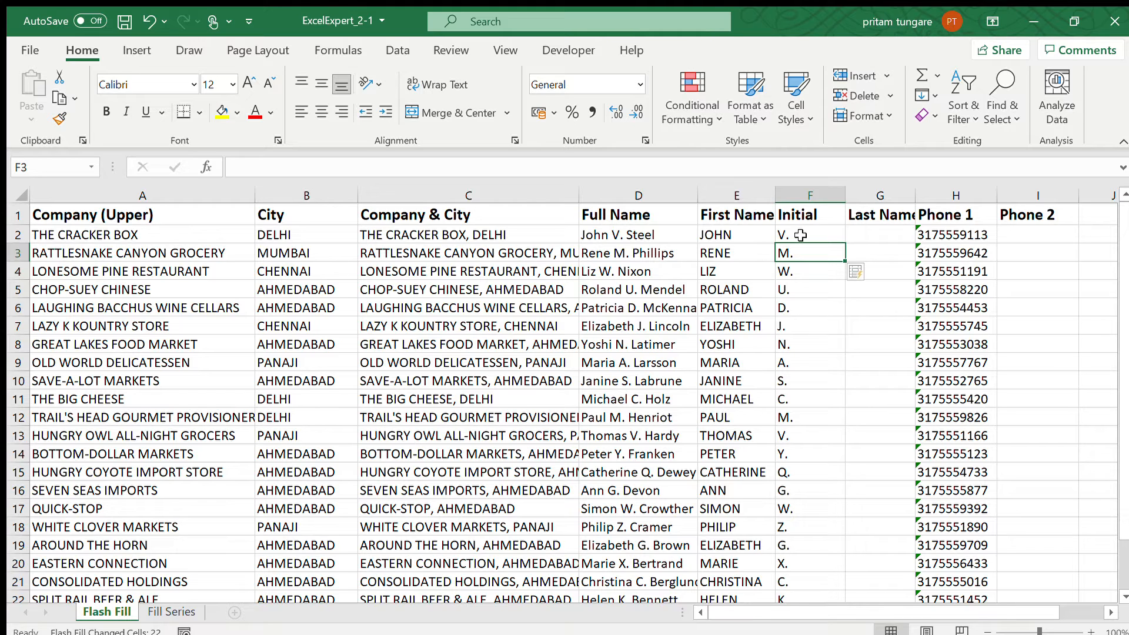
- Enter the first contact's last name in capitals in G2 and Flash Fill the rest of the Last Name column
click(871, 241)
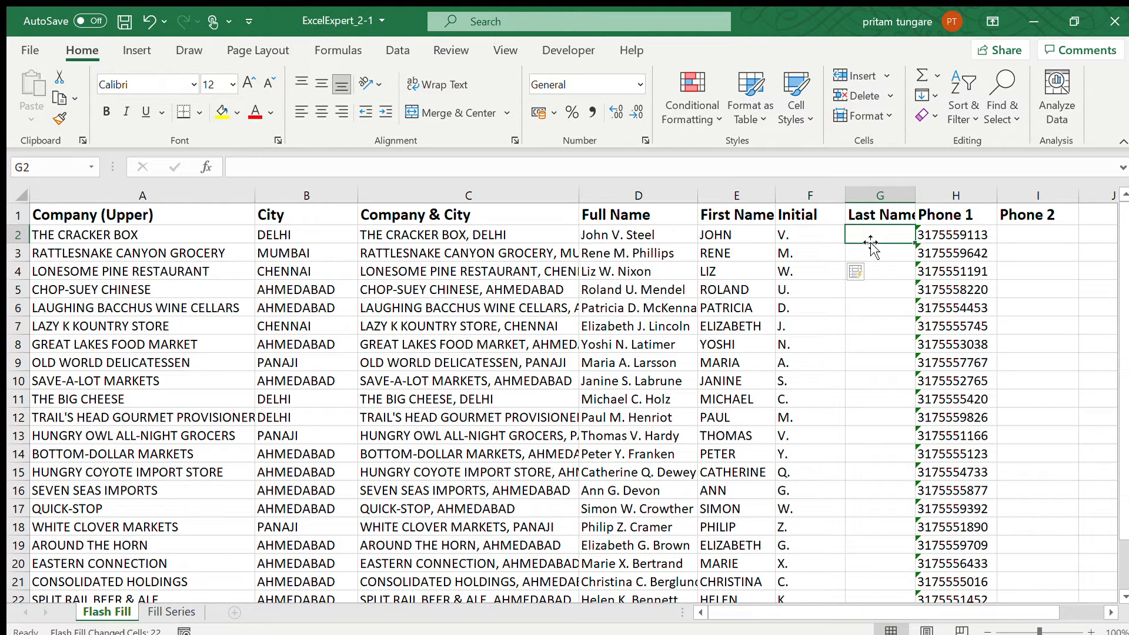
text(STEEL)
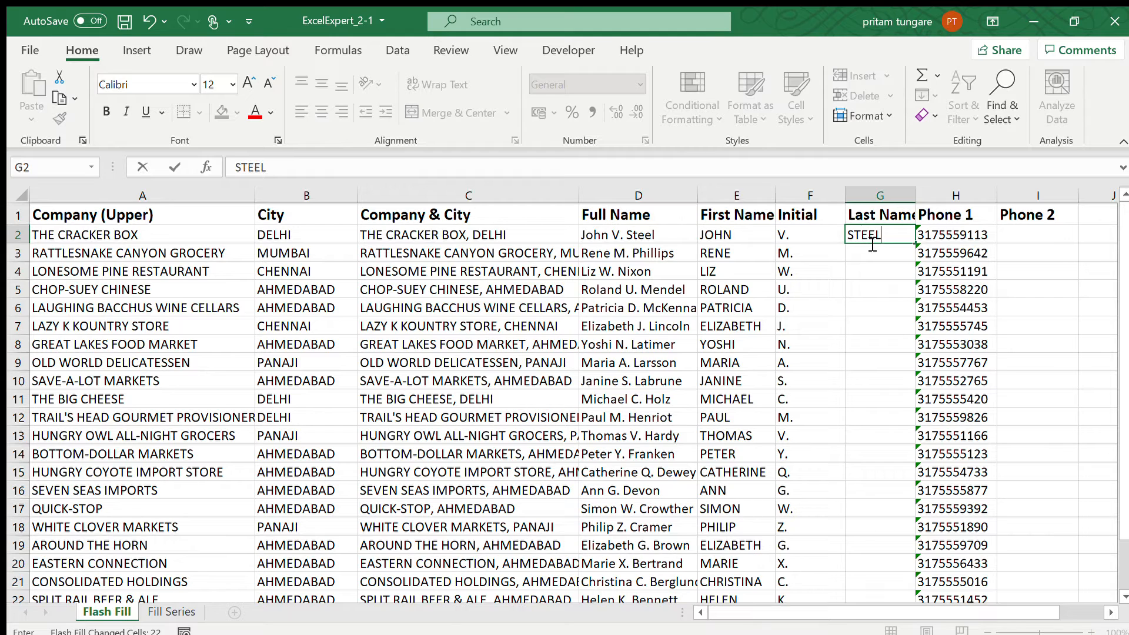
key(Return)
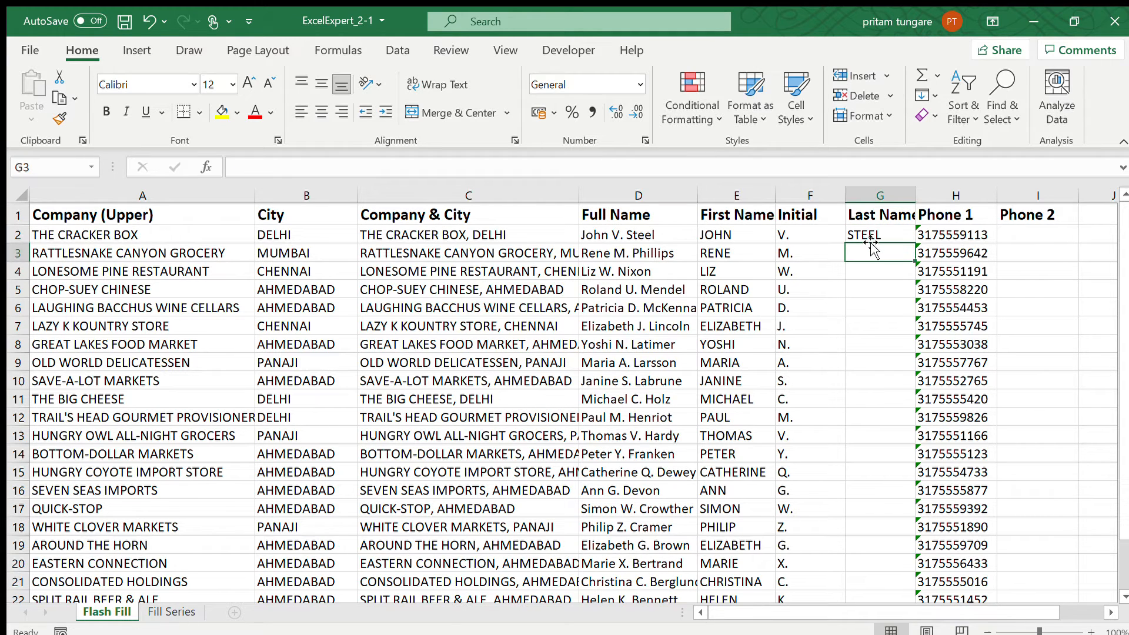
key(ctrl+e)
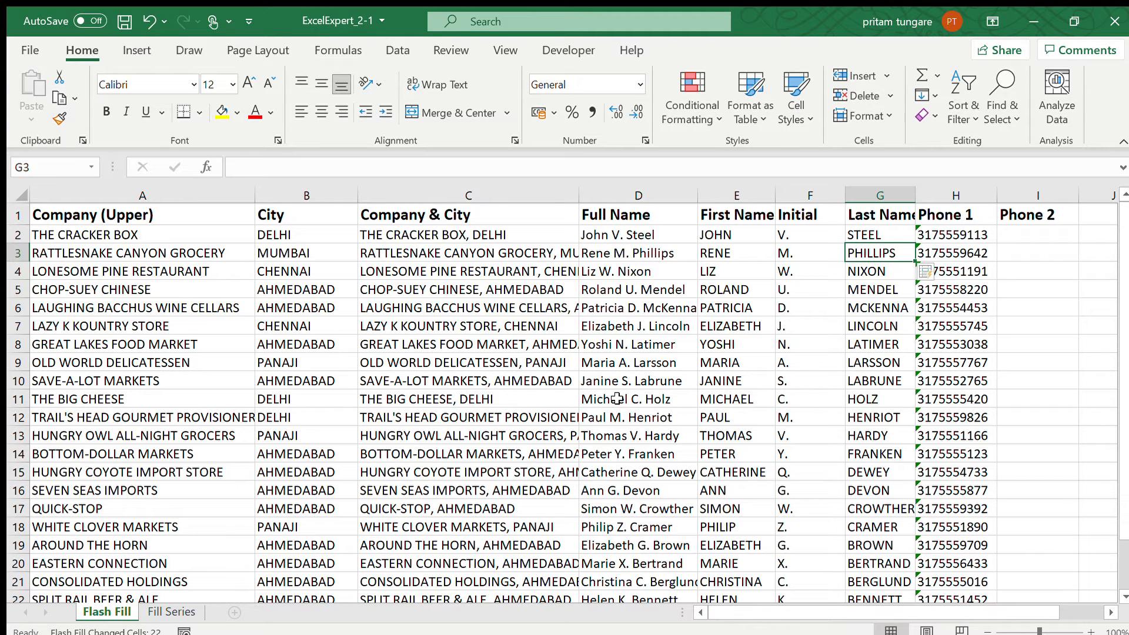
scroll(616, 398, down, 1)
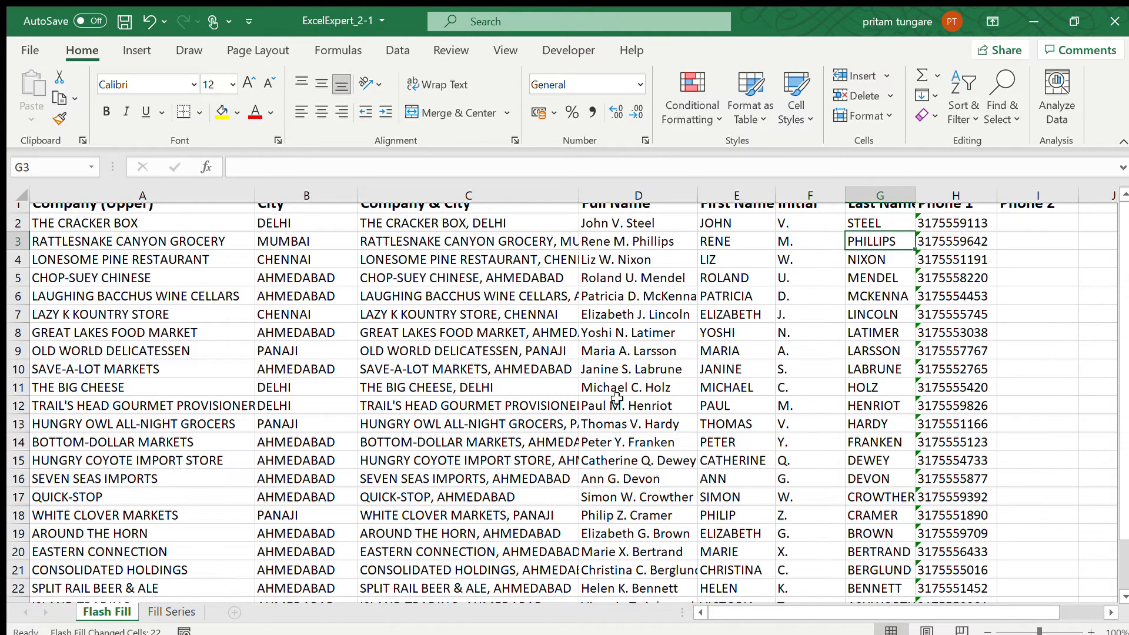
scroll(616, 399, up, 1)
scroll(616, 399, down, 1)
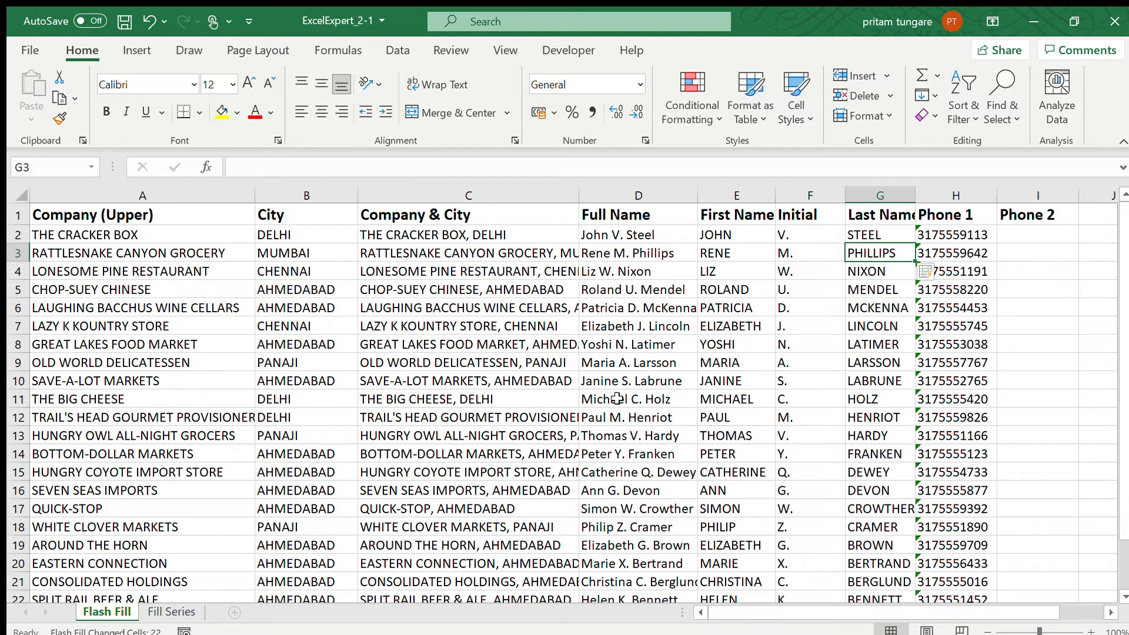
- Append LTD to the company name in A2 and check whether the combined entry in C2 follows
click(416, 234)
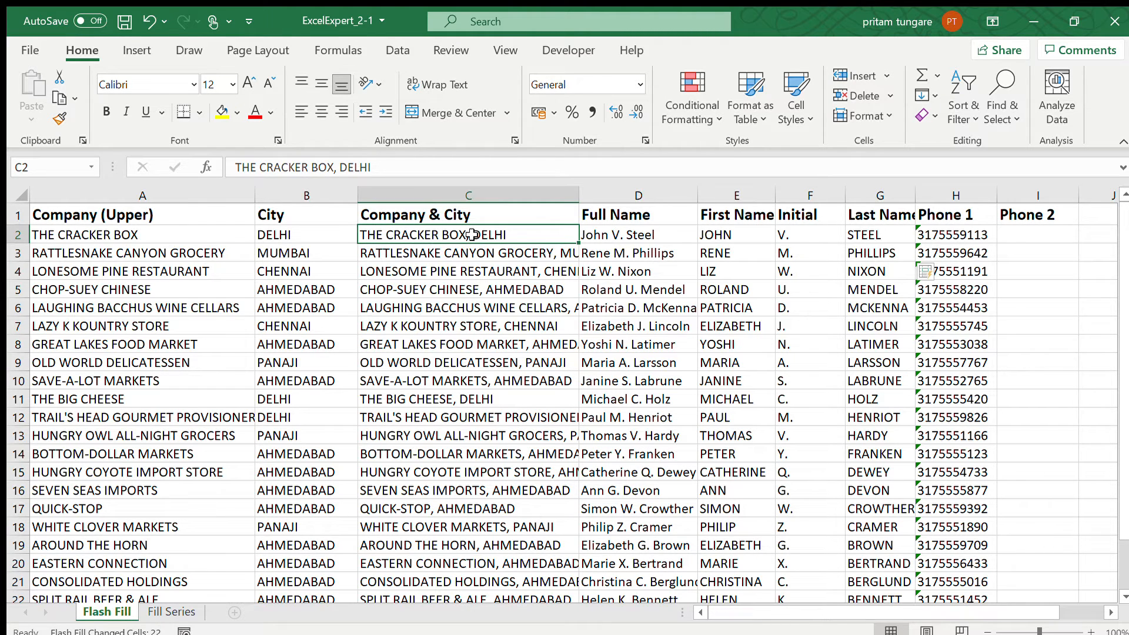
click(148, 234)
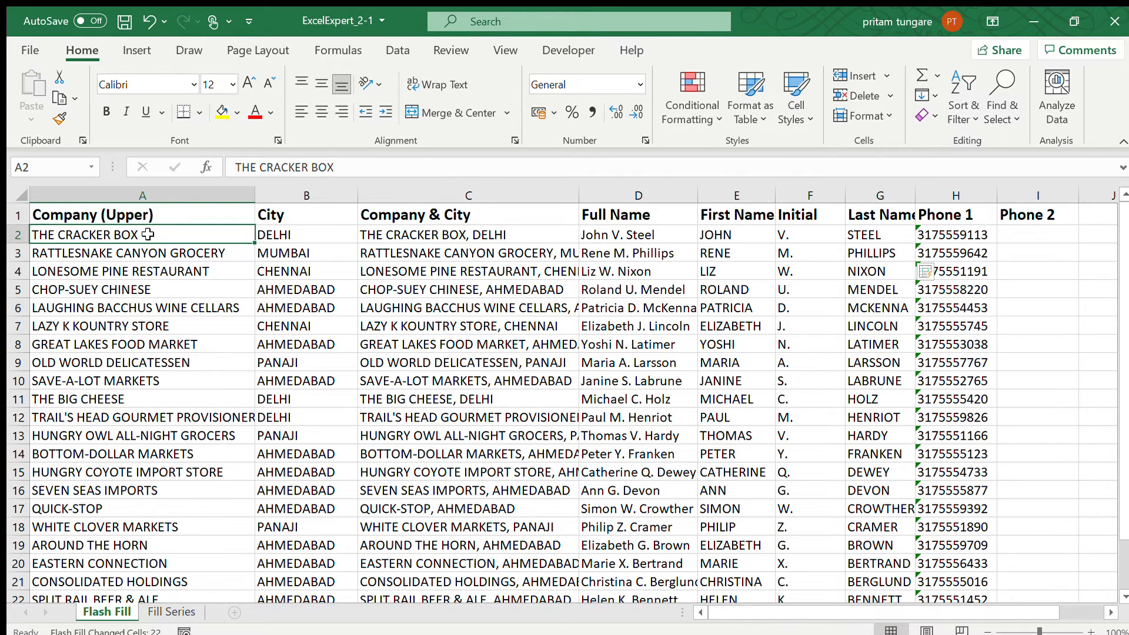
double_click(149, 236)
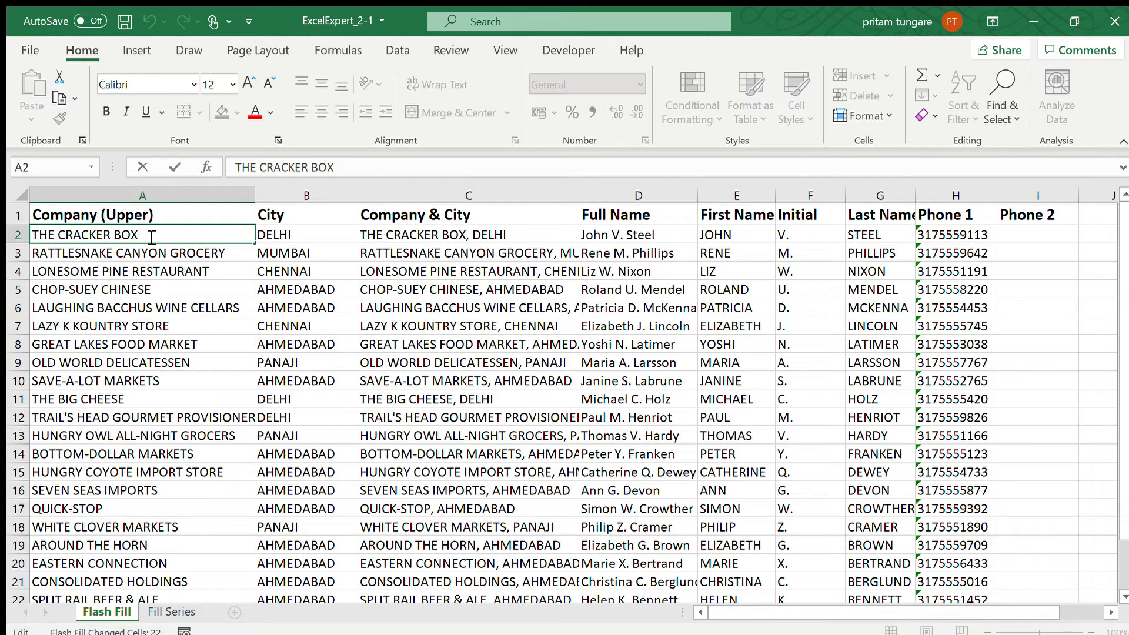
text(LTD)
key(Return)
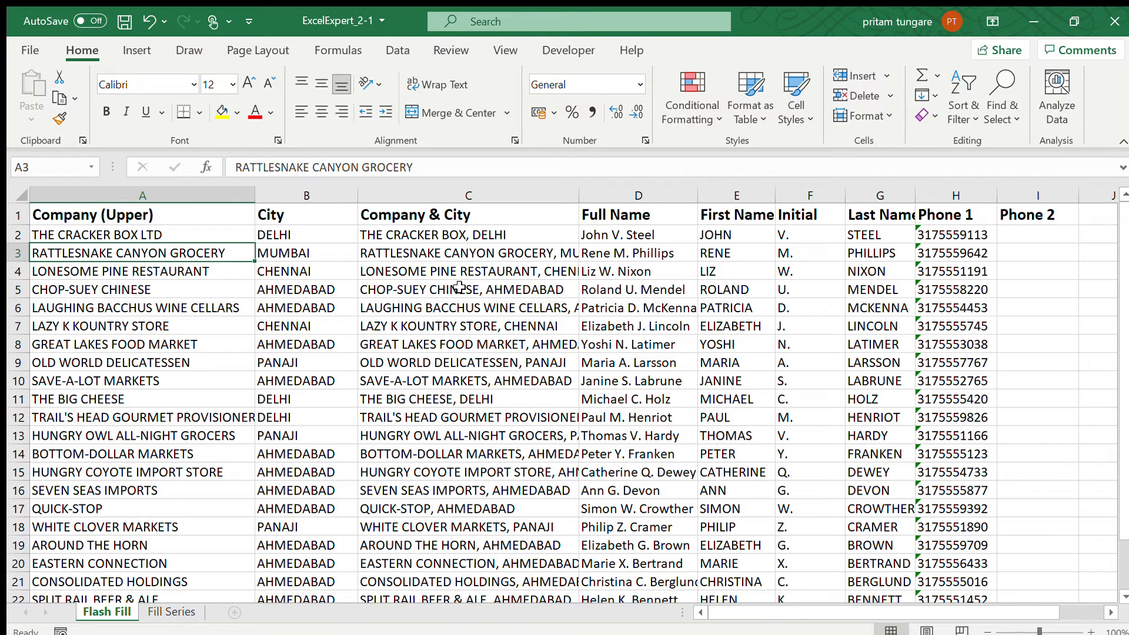
click(415, 239)
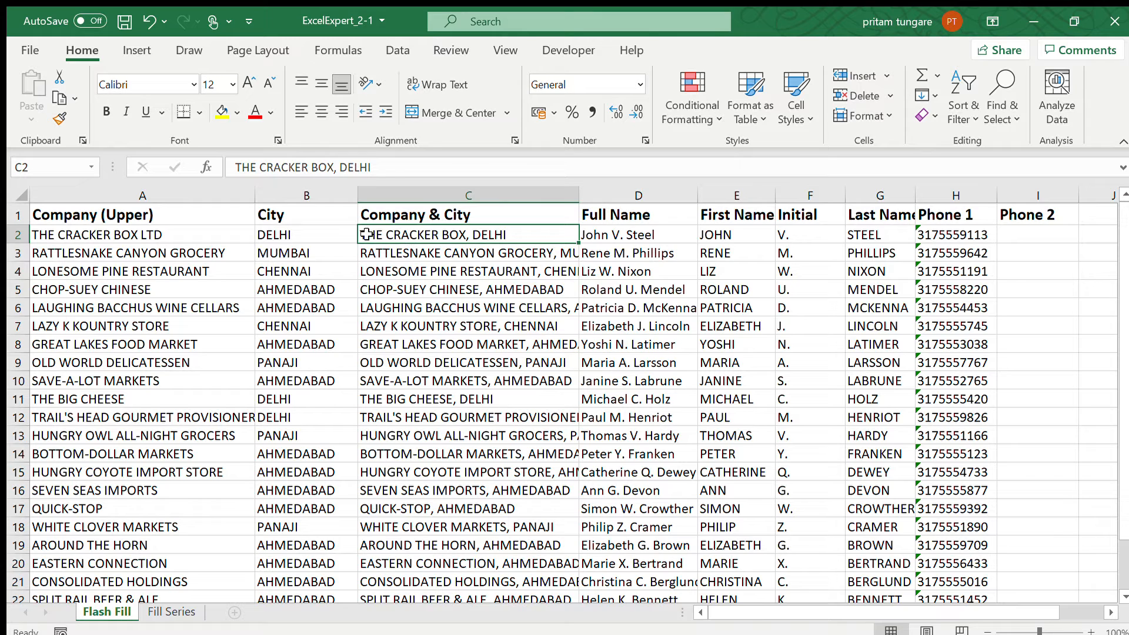
- Remove LTD from the end of the company name in A2
click(154, 235)
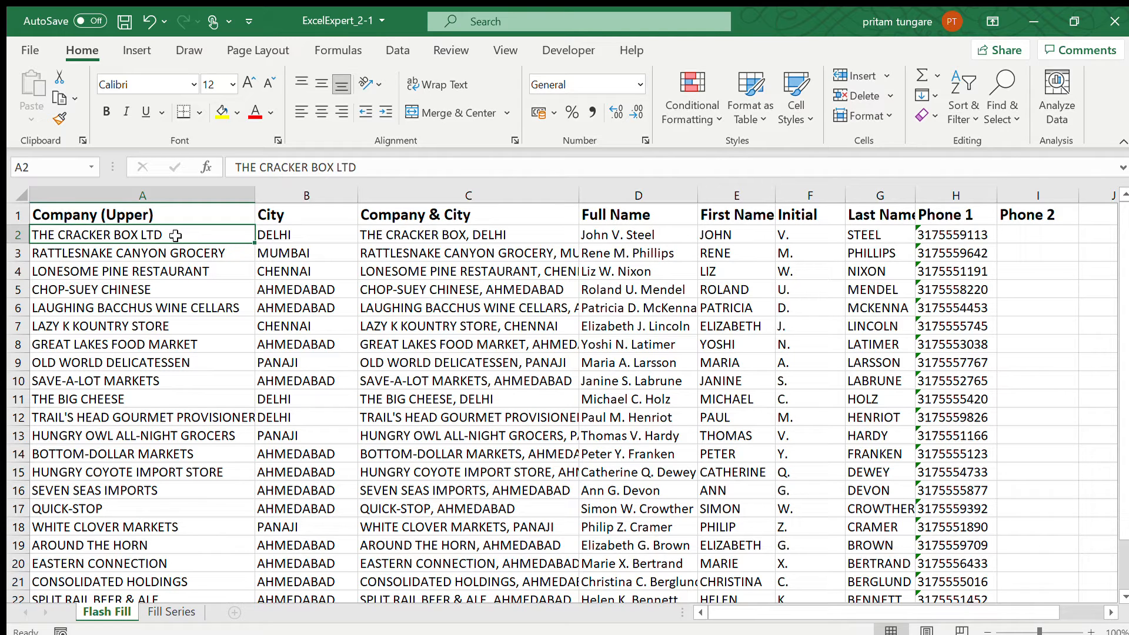
double_click(176, 236)
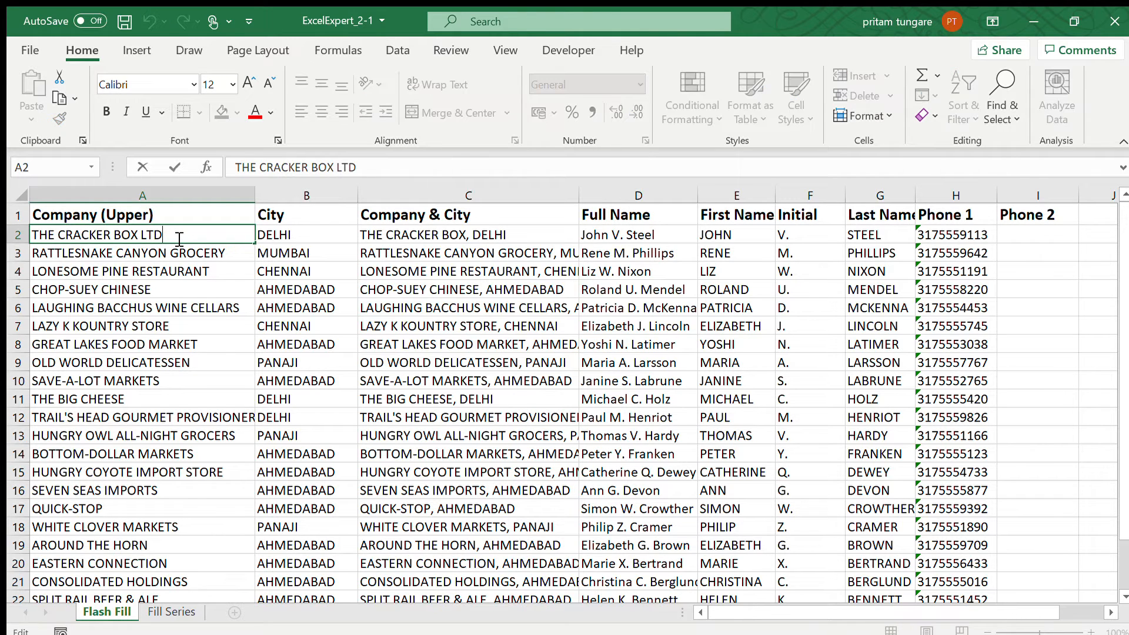
key(BackSpace)
key(BackSpace)
key(BackSpace)
key(Return)
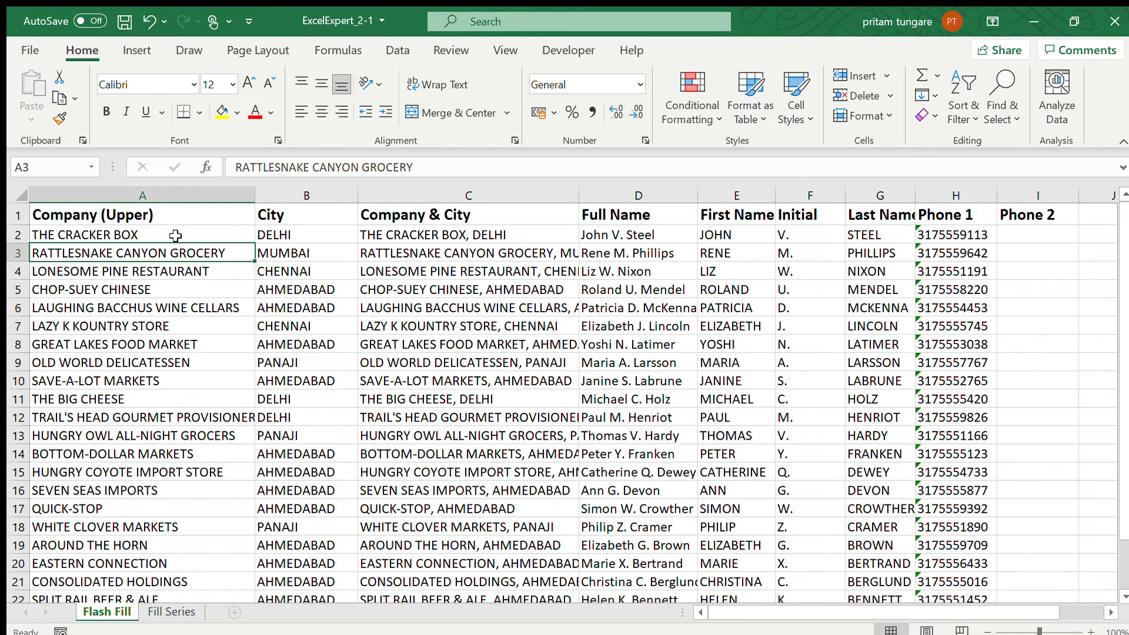
- Select the filled Company & City entries in C2:C21 to examine the combined values
click(432, 235)
key(shift+Down)
key(shift+Down)
key(shift+Down)
key(shift+Down)
key(shift+Down)
key(shift+Down)
key(shift+Down)
key(shift+Down)
key(shift+Down)
key(shift+Down)
key(shift+Down)
key(shift+Down)
key(shift+Down)
key(shift+Down)
key(shift+Down)
key(shift+Down)
key(shift+Down)
key(shift+Down)
key(shift+Down)
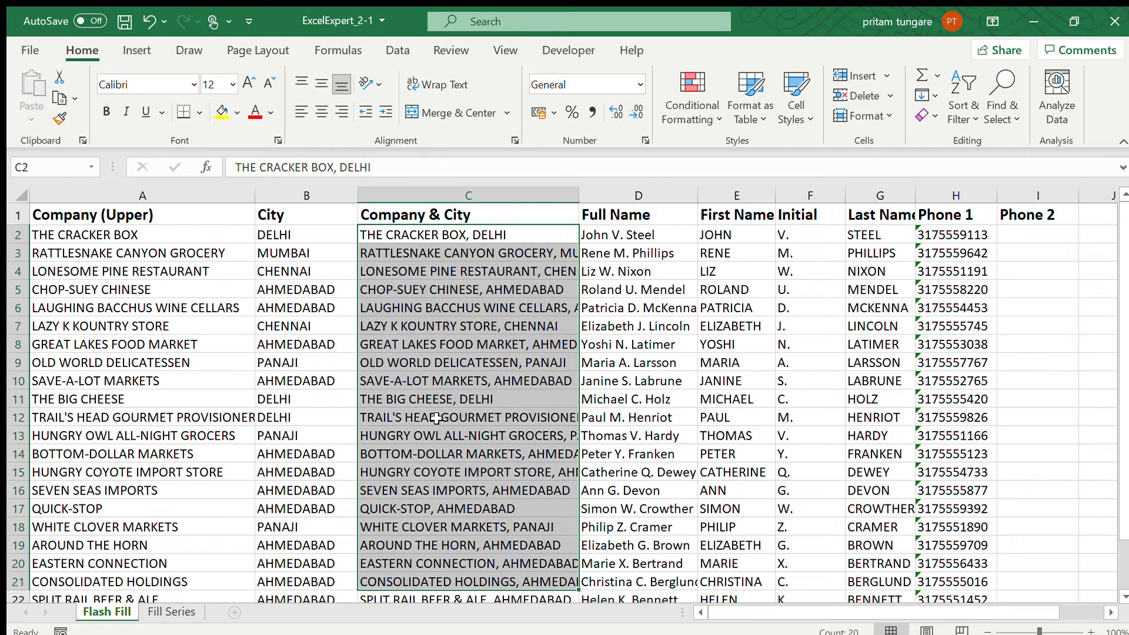
- Enter the first contact's first name in capitals in E27, separated from the First Name data by two blank rows
click(718, 235)
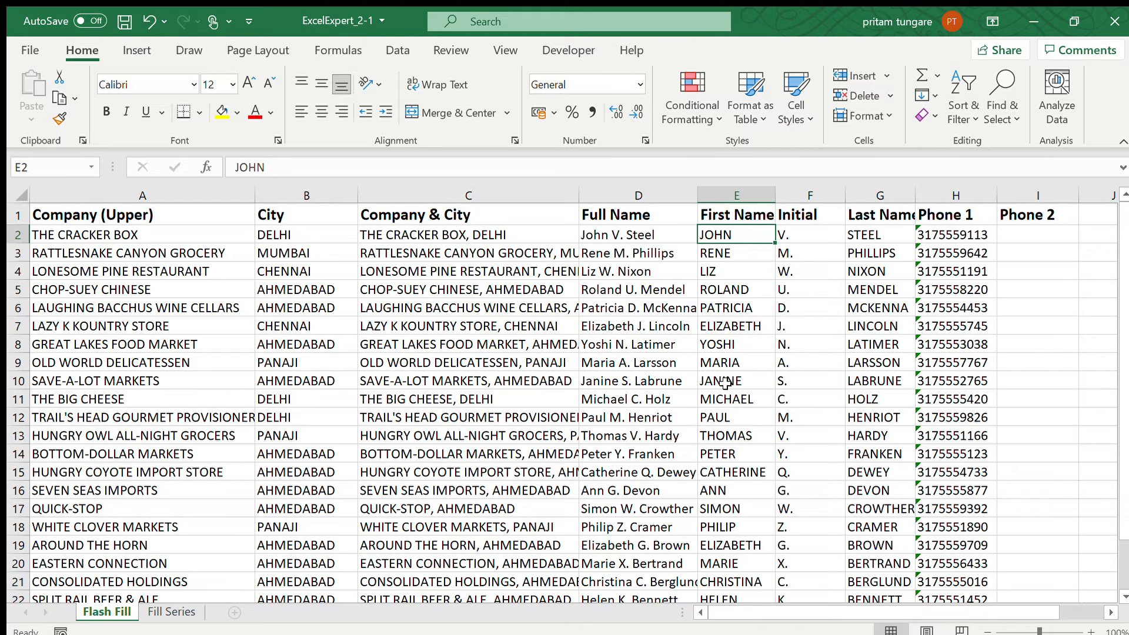
click(727, 252)
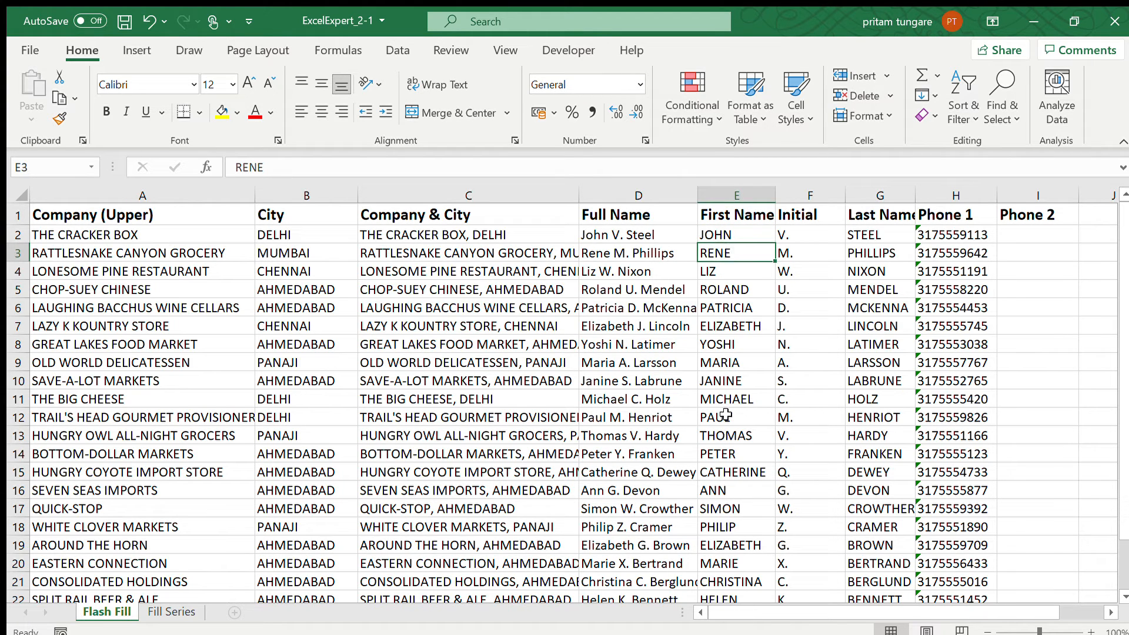
scroll(726, 415, down, 15)
scroll(726, 415, up, 11)
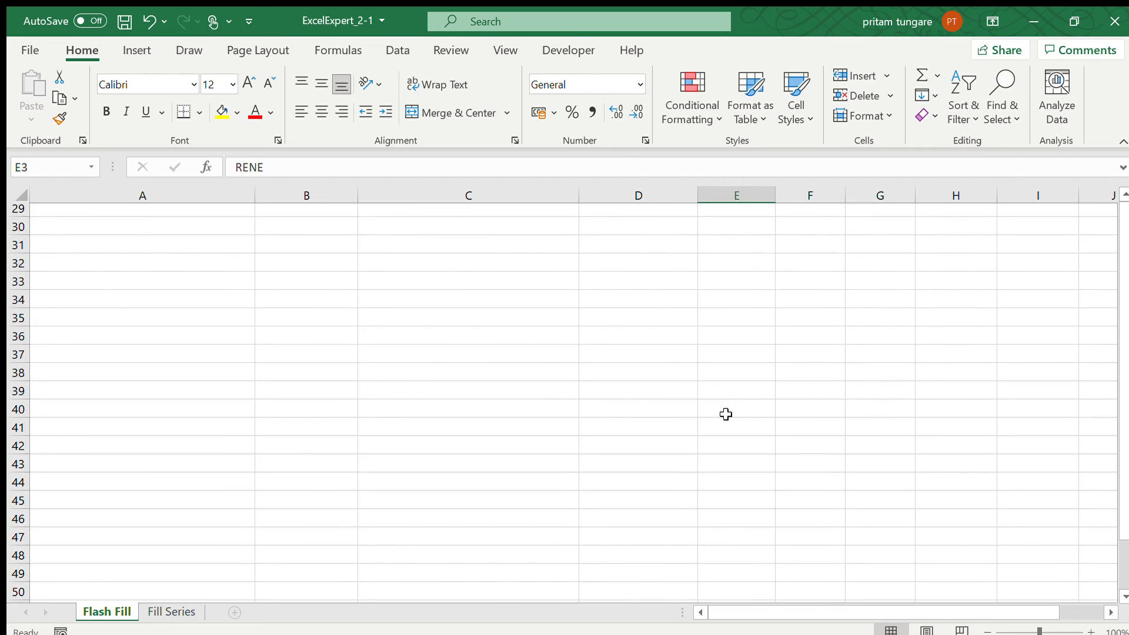
scroll(726, 415, down, 2)
click(727, 375)
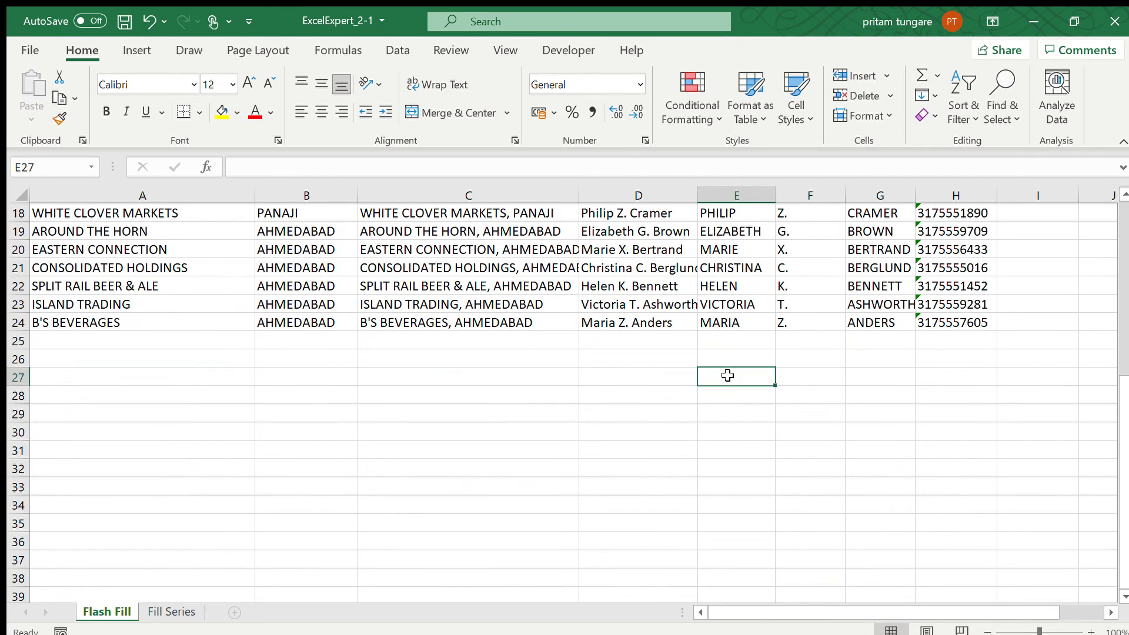
text(JOHN)
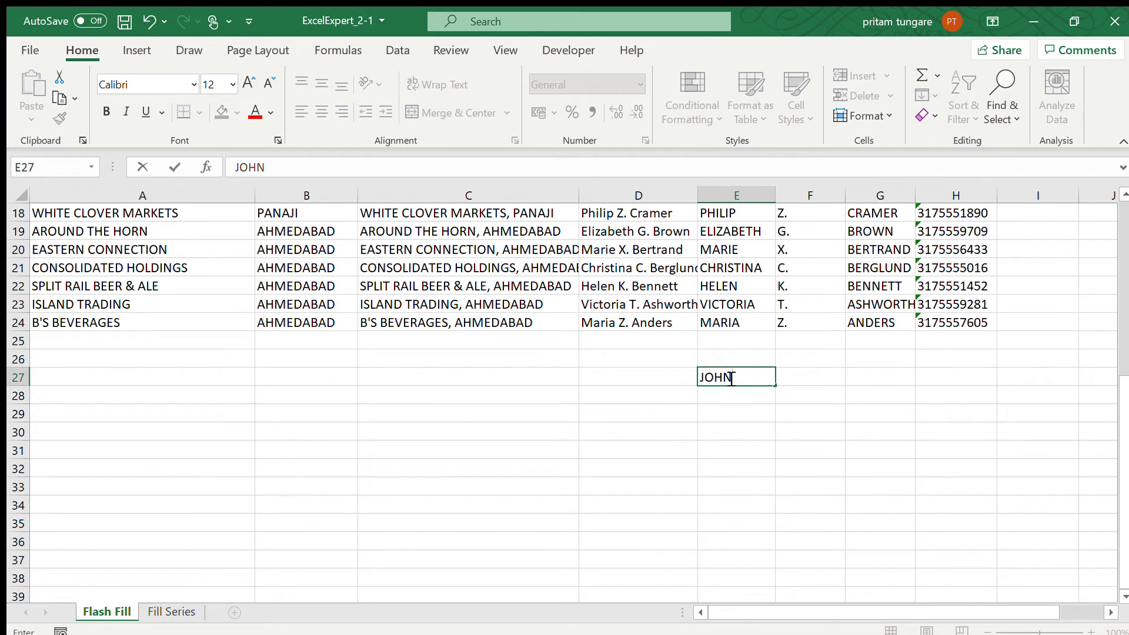
key(Return)
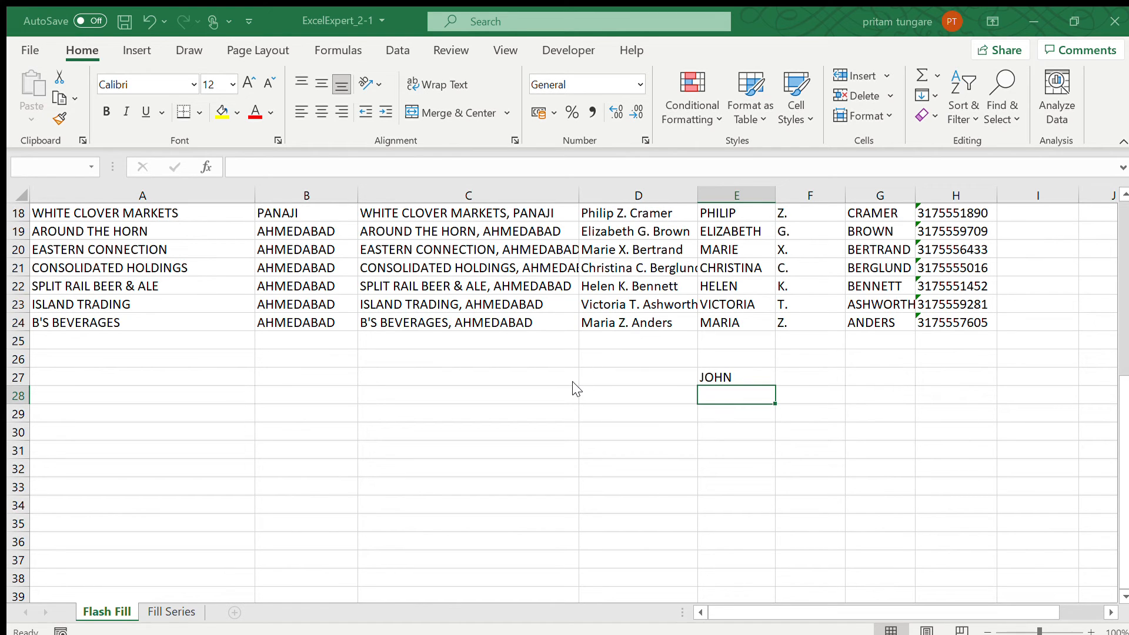
- Clear the test name from E27 and return to the start of the contact table
click(724, 376)
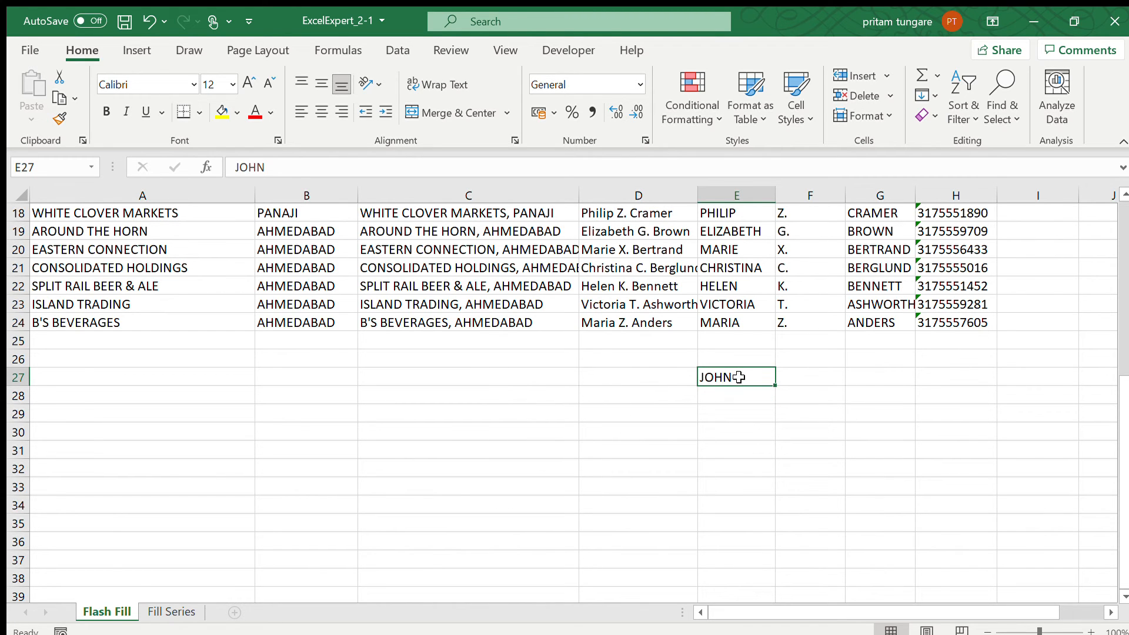
key(BackSpace)
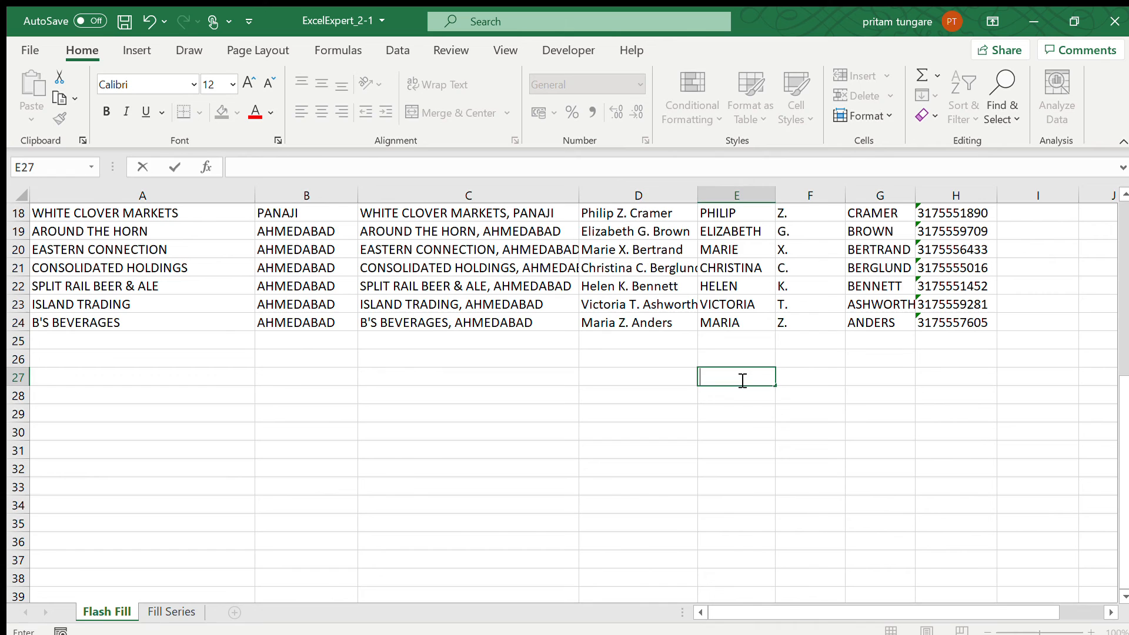
click(628, 360)
scroll(629, 363, up, 6)
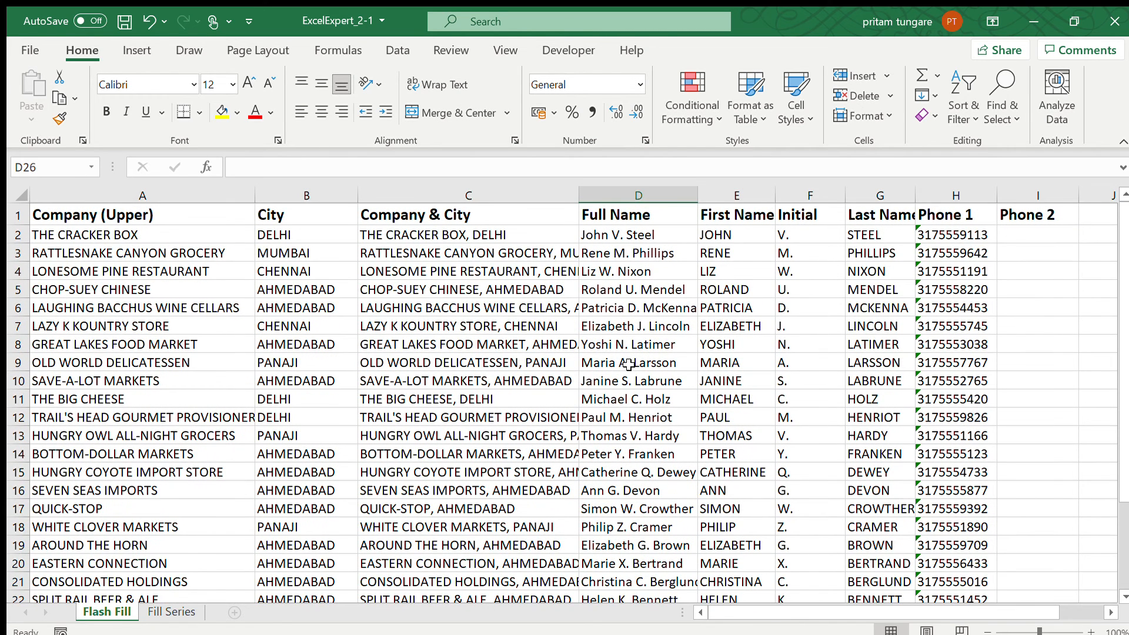